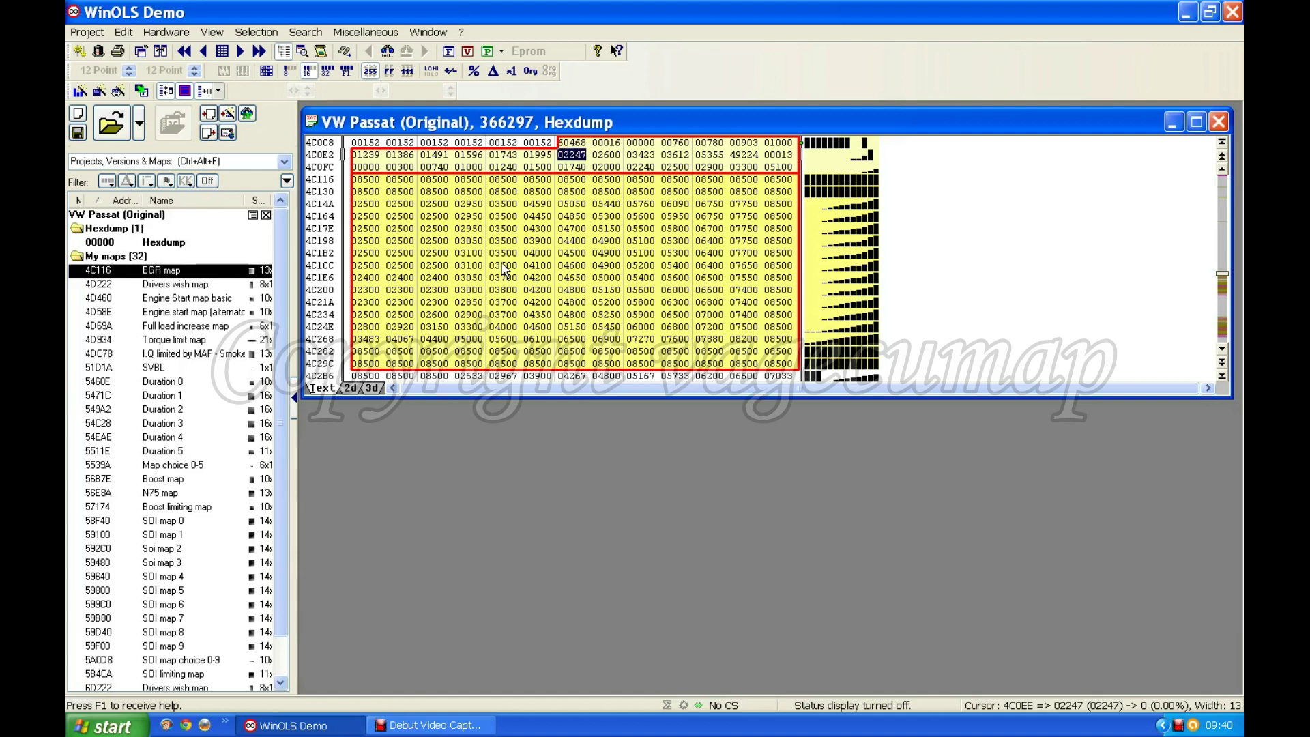
# Move the VW Passat hexdump up slightly and open the recent Seat Leon 1.9 edc15 150bhp project (Original 1.9 PD 150 BHP).
pyautogui.click(480, 121)
pyautogui.moveTo(481, 120); pyautogui.dragTo(480, 113)
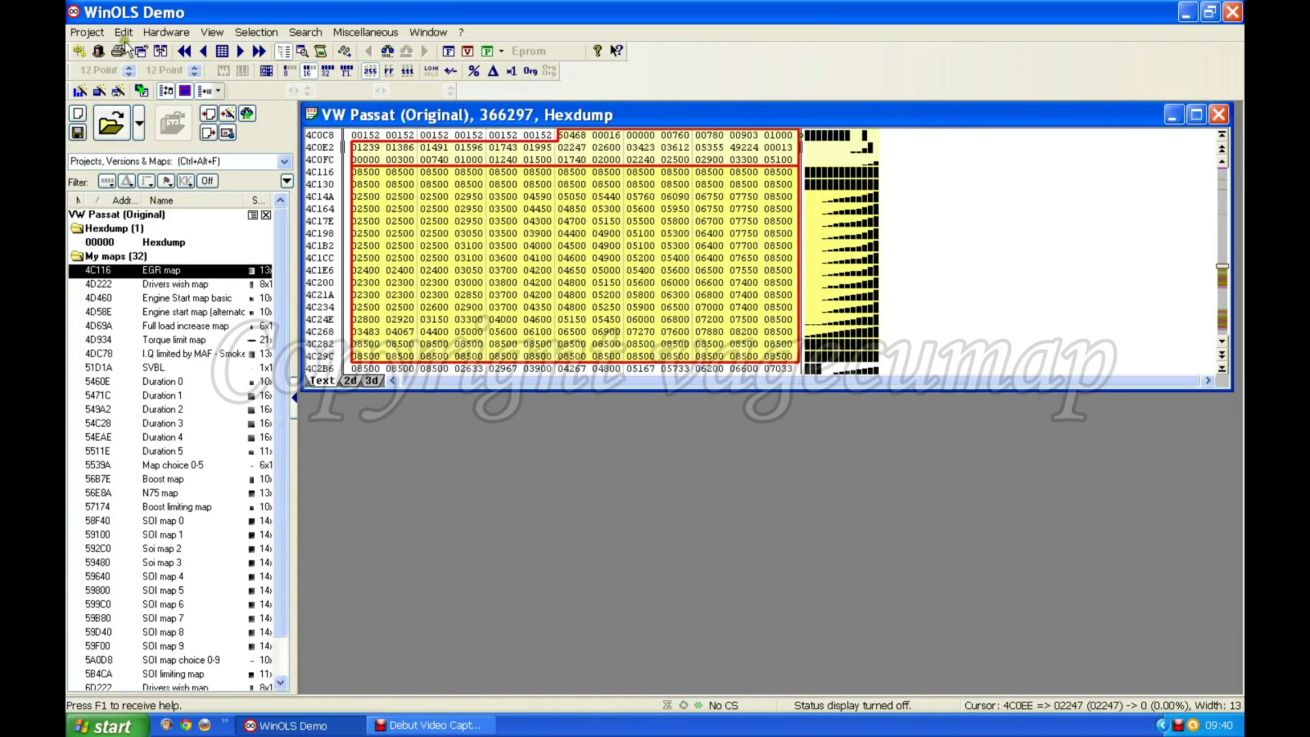
pyautogui.click(95, 34)
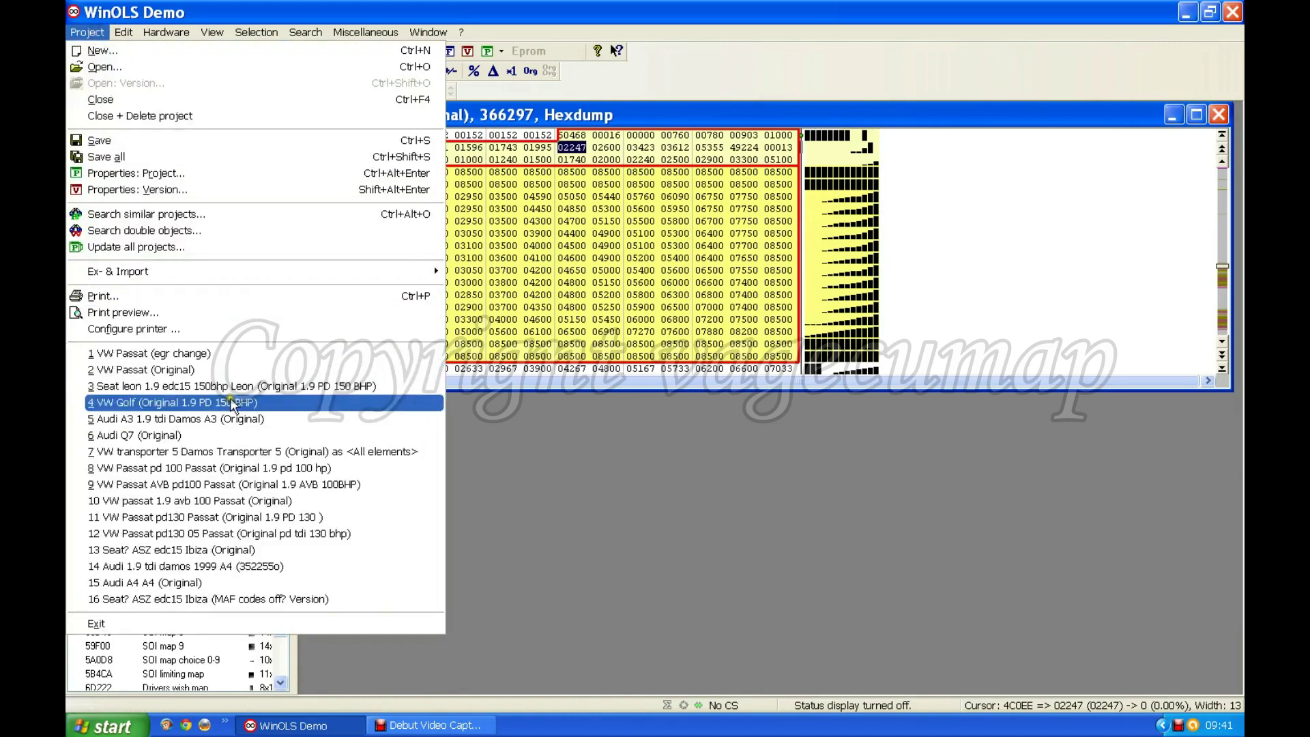
pyautogui.click(228, 388)
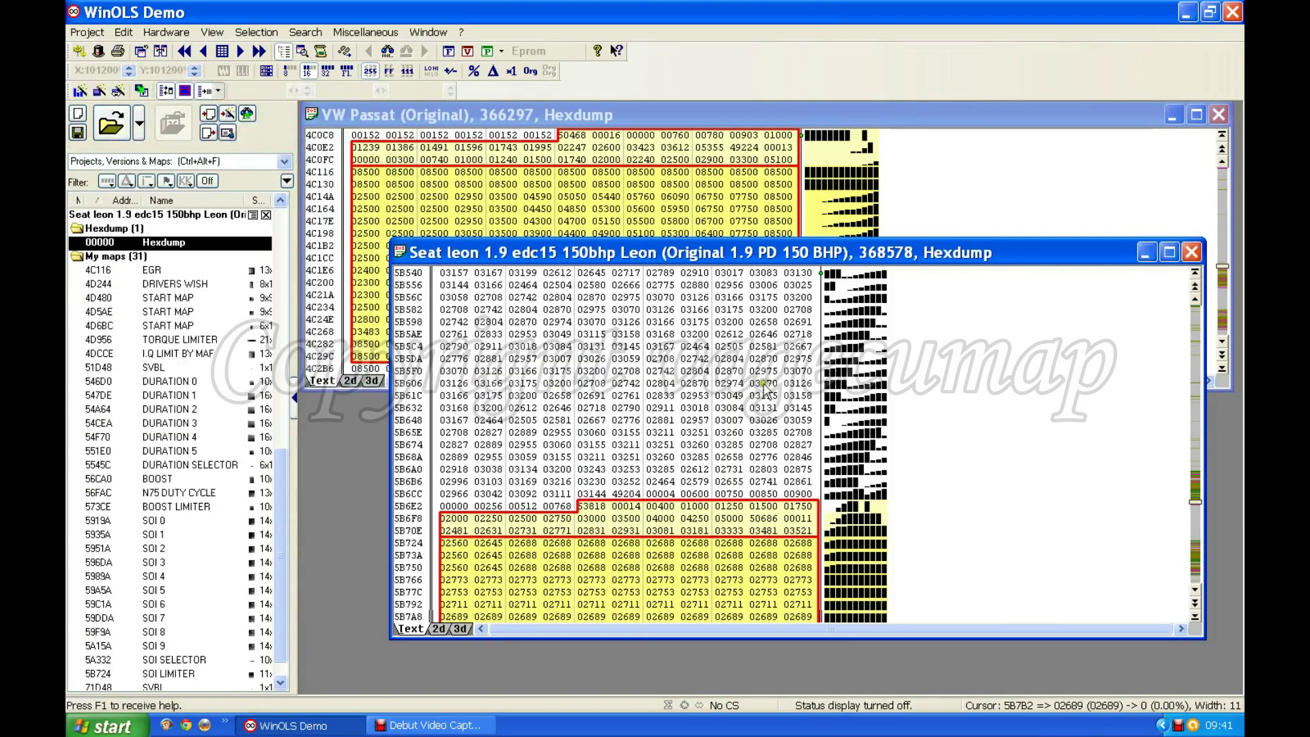
# Resize the Seat Leon hexdump window and align it directly below the VW Passat hexdump at the same width.
pyautogui.moveTo(777, 639); pyautogui.dragTo(780, 480)
pyautogui.moveTo(780, 254); pyautogui.dragTo(685, 406)
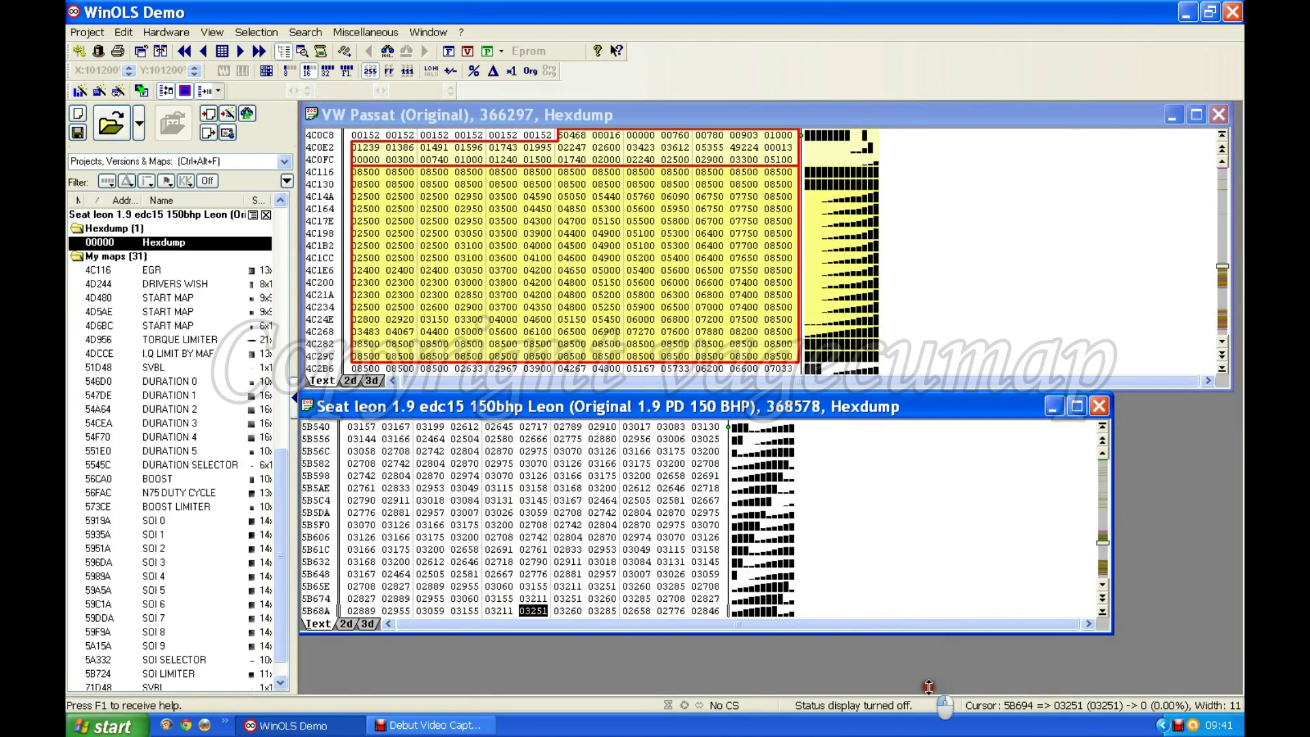
pyautogui.moveTo(929, 685); pyautogui.dragTo(928, 686)
pyautogui.moveTo(1197, 517); pyautogui.dragTo(1230, 517)
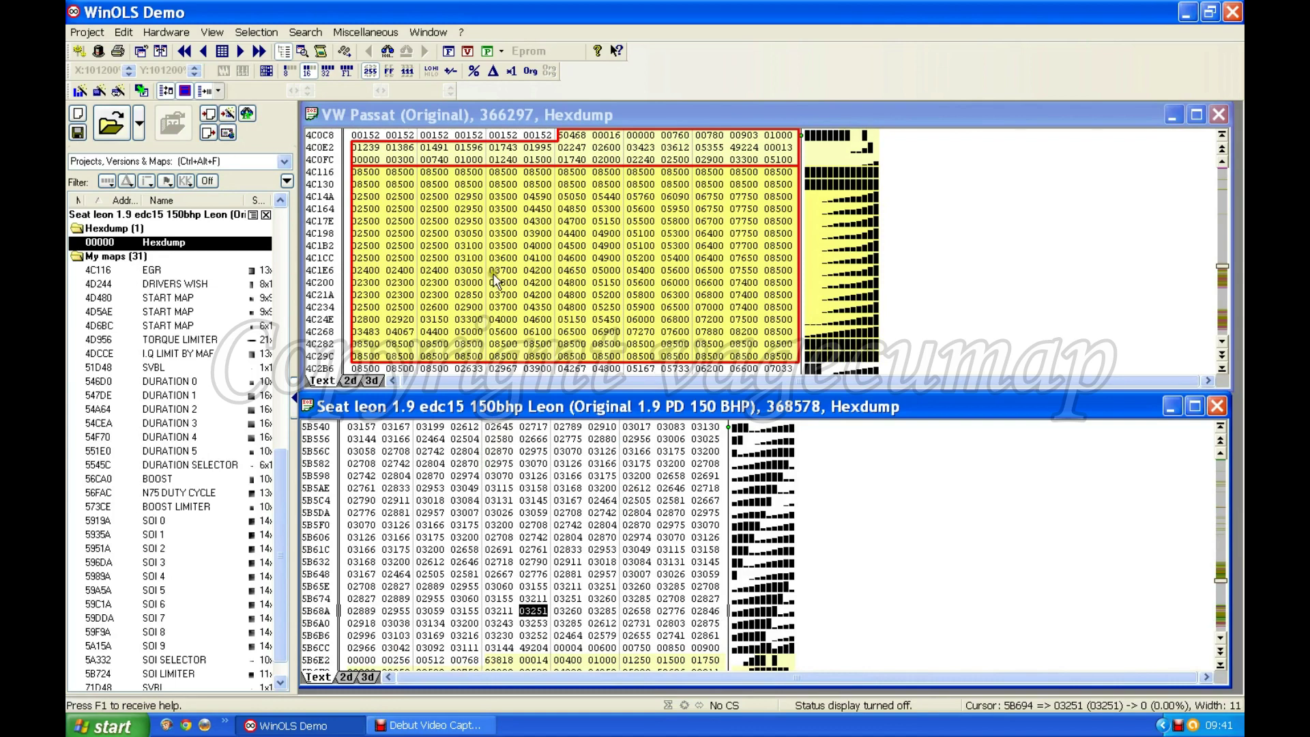
pyautogui.moveTo(515, 407); pyautogui.dragTo(517, 407)
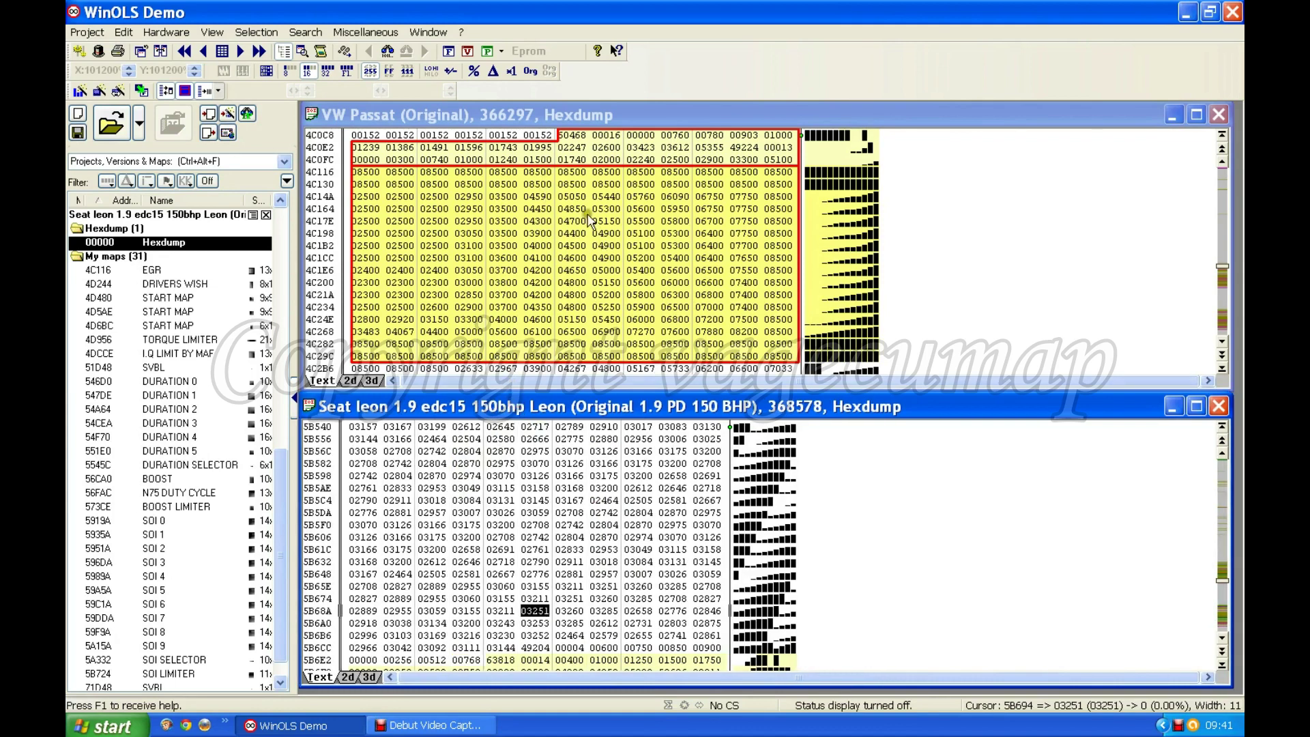
# Set the Seat Leon hexdump to a width of 13 columns and display its EGR map at 4C116.
pyautogui.click(601, 574)
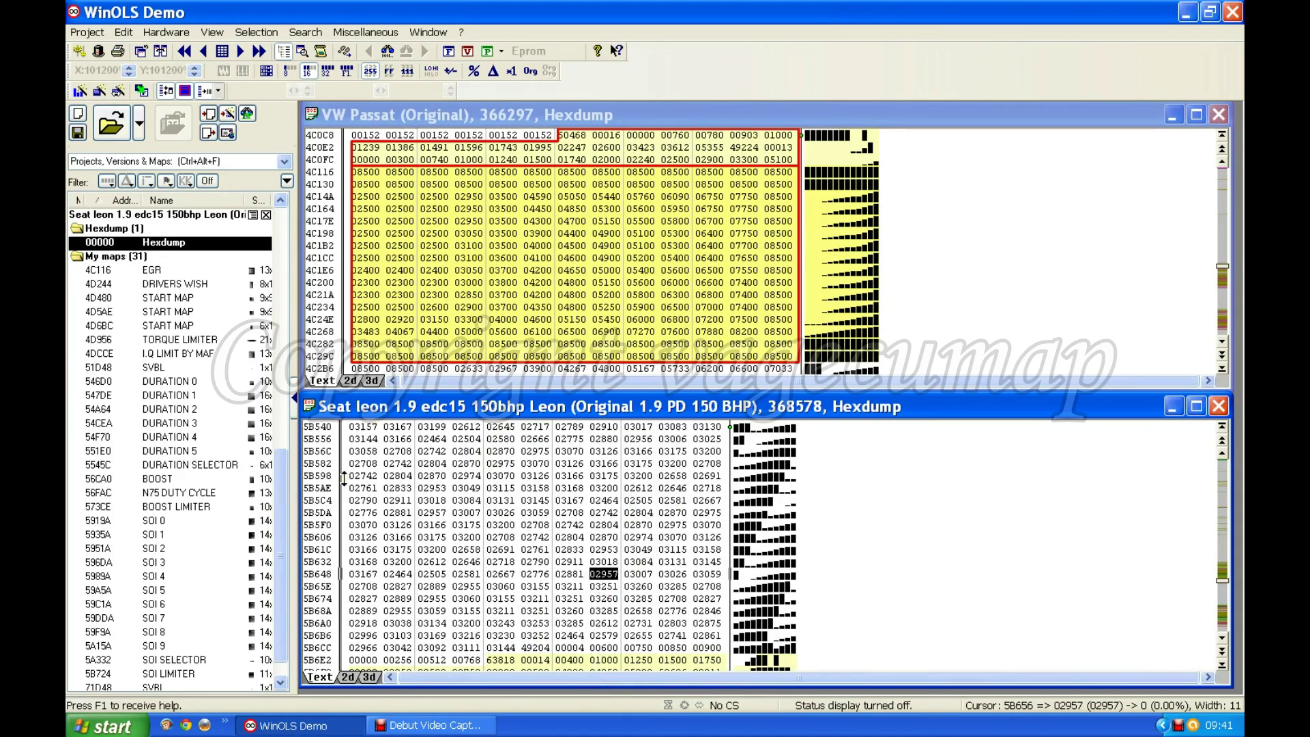
pyautogui.hotkey('shift', 'w')
pyautogui.hotkey('shift', 'w')
pyautogui.scroll(-3, 344, 479)
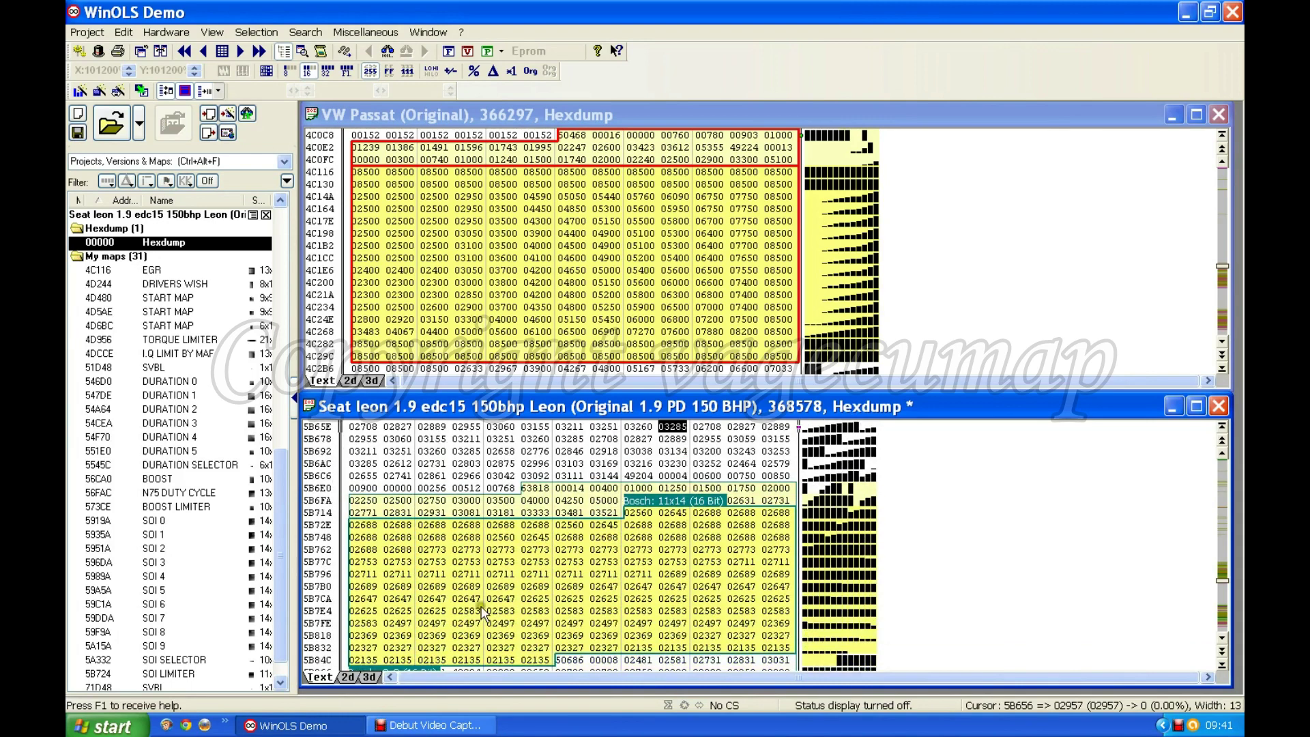
pyautogui.click(482, 612)
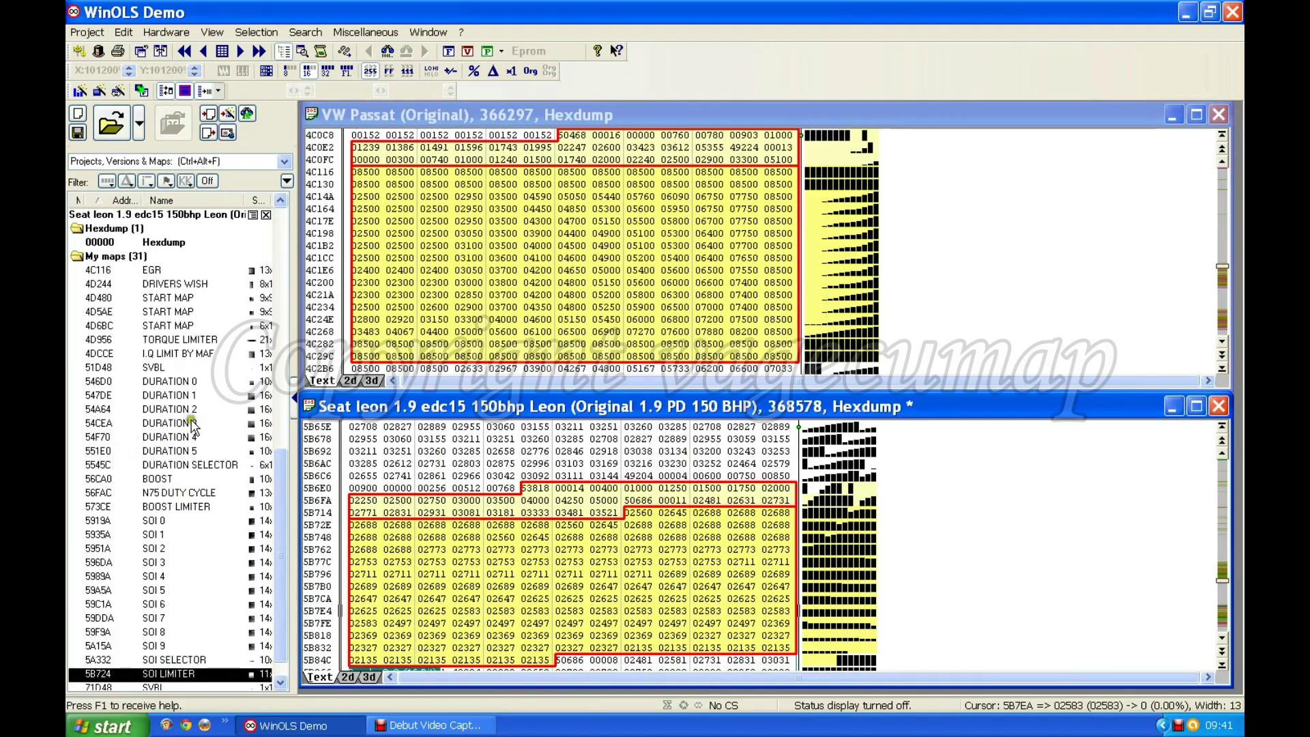
pyautogui.click(167, 271)
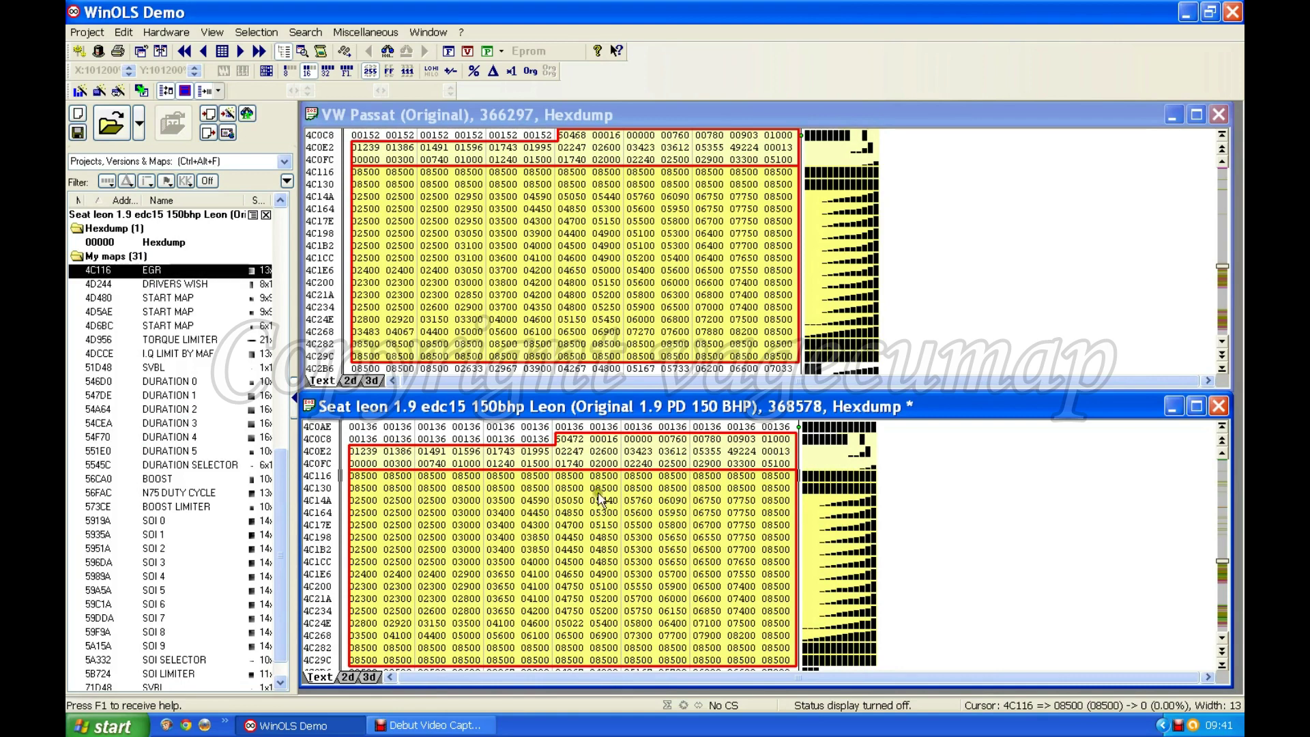
# Connect the Seat Leon hexdump with the VW Passat Original version, comparing values with the connected project at address offset 0.
pyautogui.click(162, 52)
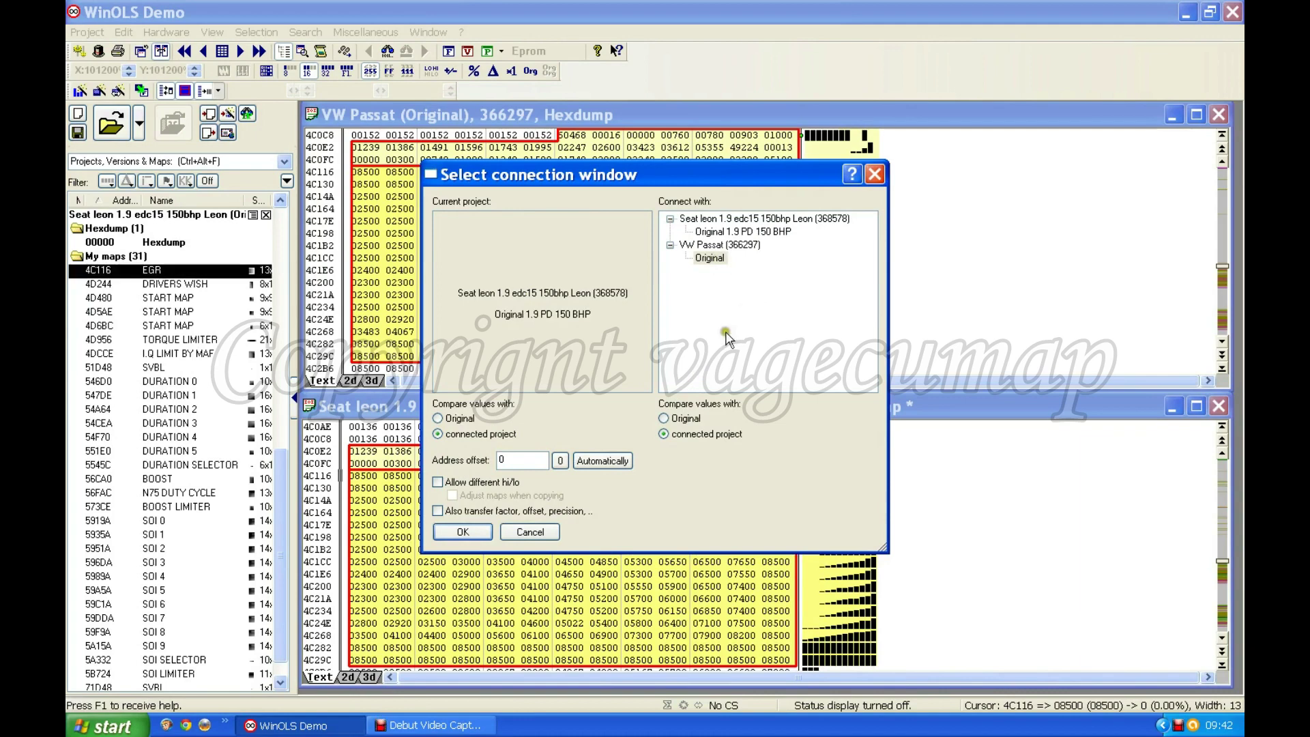
pyautogui.click(711, 259)
pyautogui.click(467, 534)
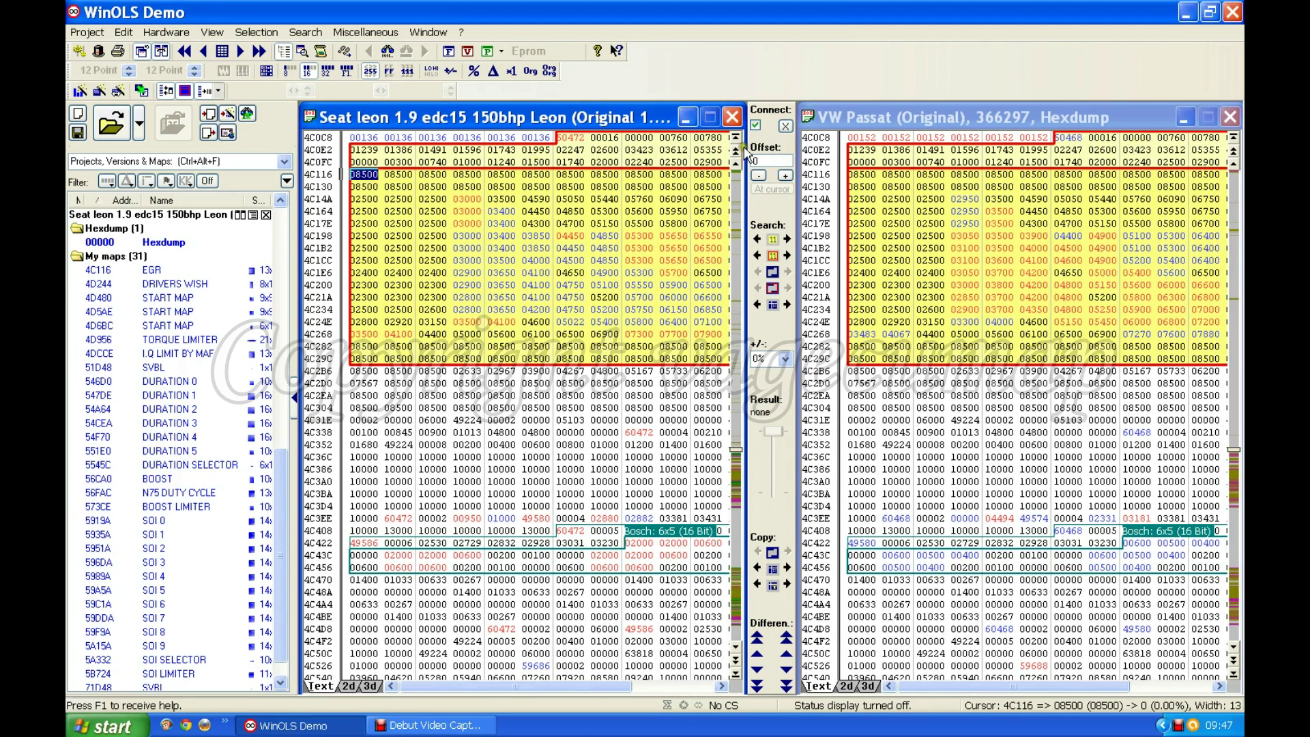
# Examine the EGR map's axis values above the Seat Leon map and compare them with those in the VW Passat hexdump.
pyautogui.moveTo(614, 140); pyautogui.dragTo(737, 166)
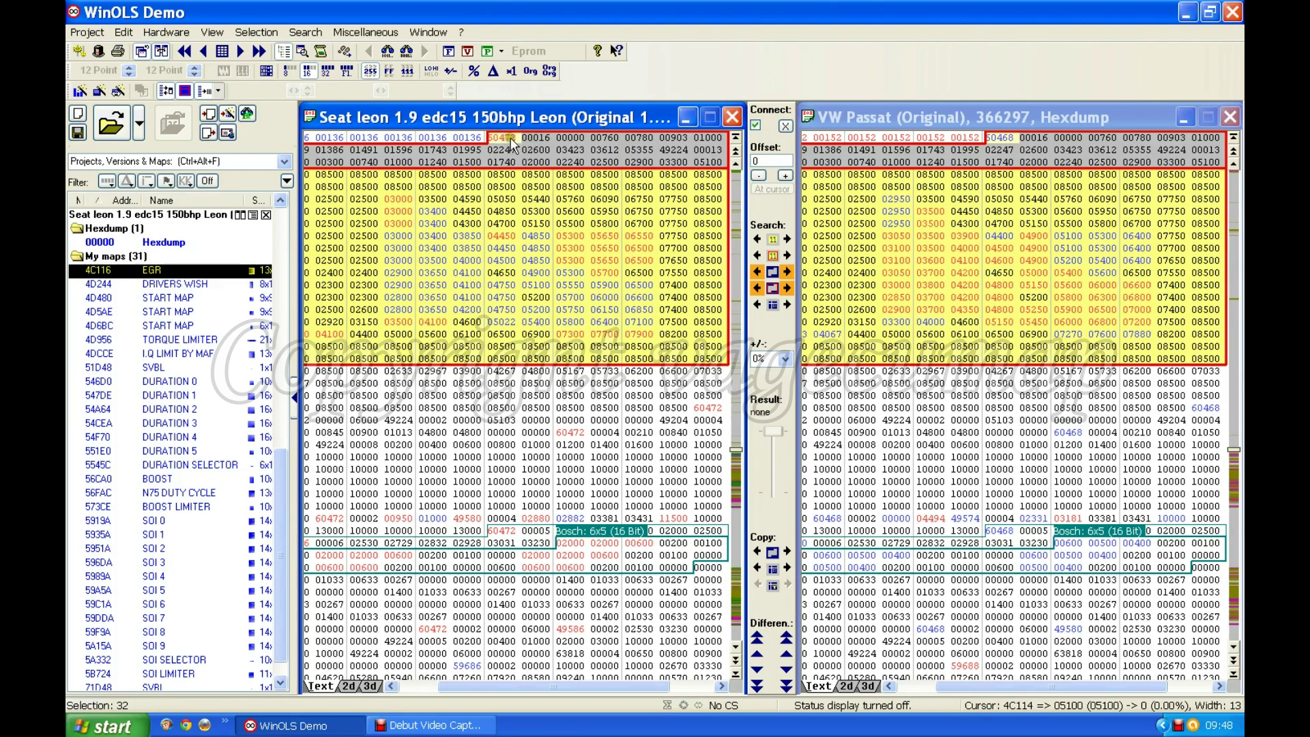
pyautogui.click(536, 186)
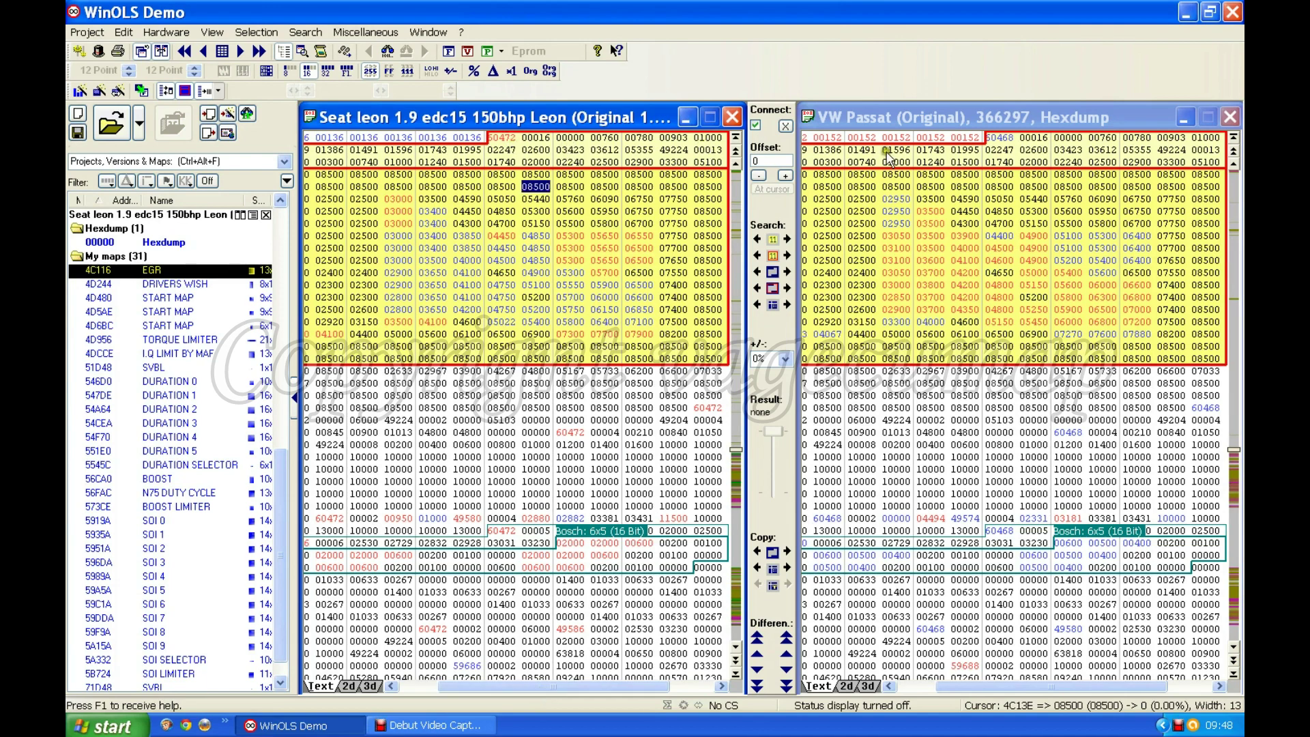
pyautogui.moveTo(548, 685); pyautogui.dragTo(457, 681)
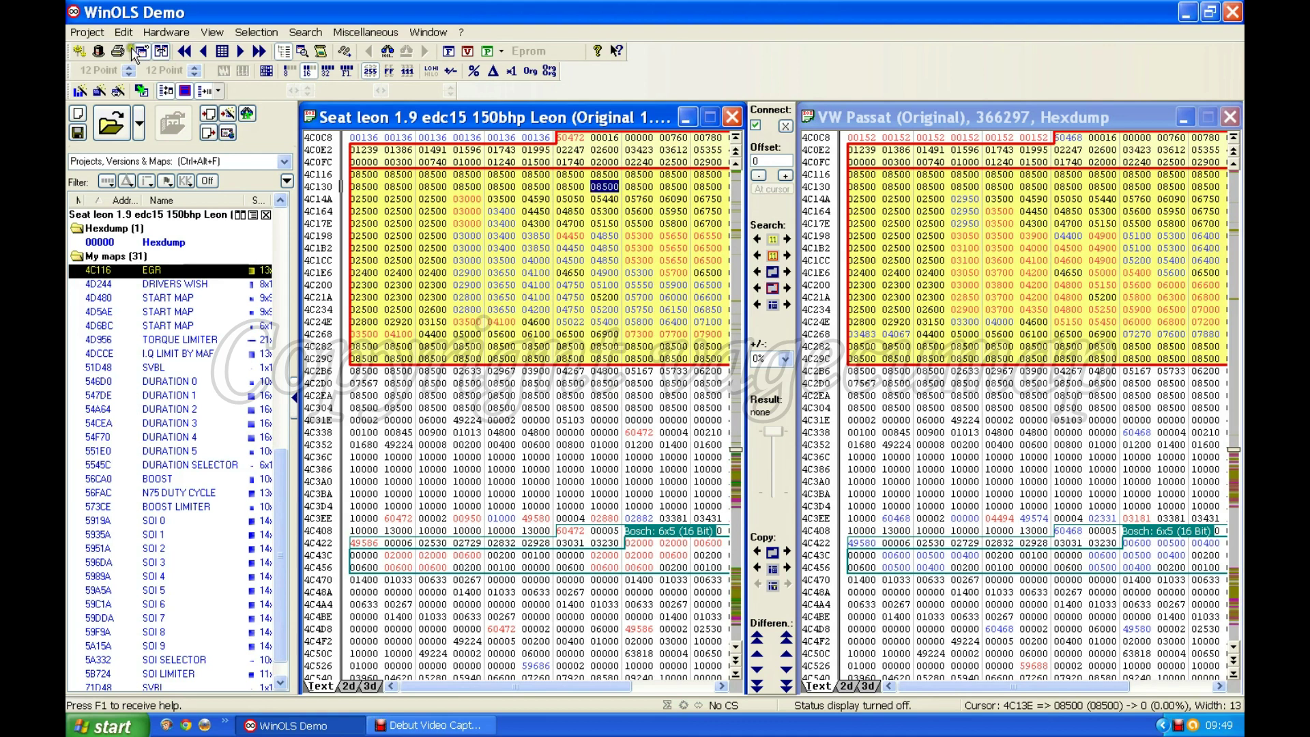
# Disconnect the two hexdumps, resetting the window connection and reference window, and widen the Seat Leon window up to the VW Passat window.
pyautogui.click(163, 52)
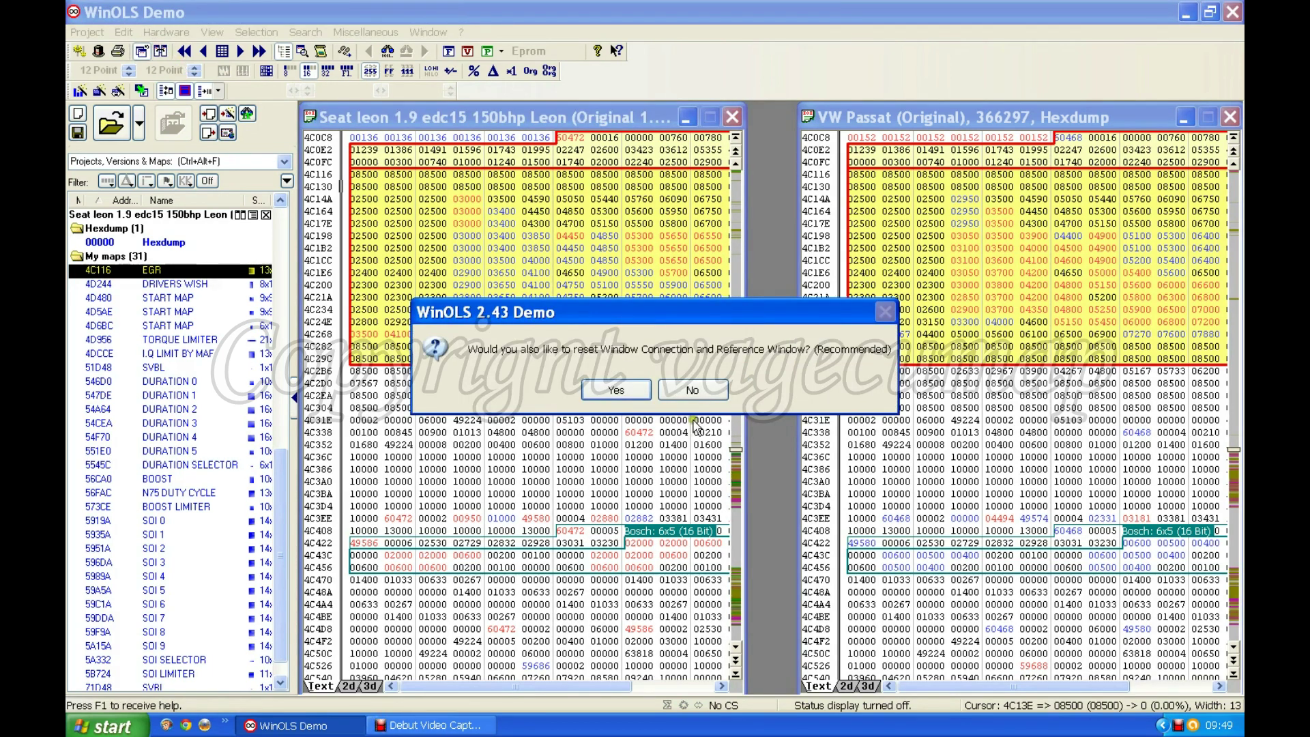
pyautogui.click(621, 392)
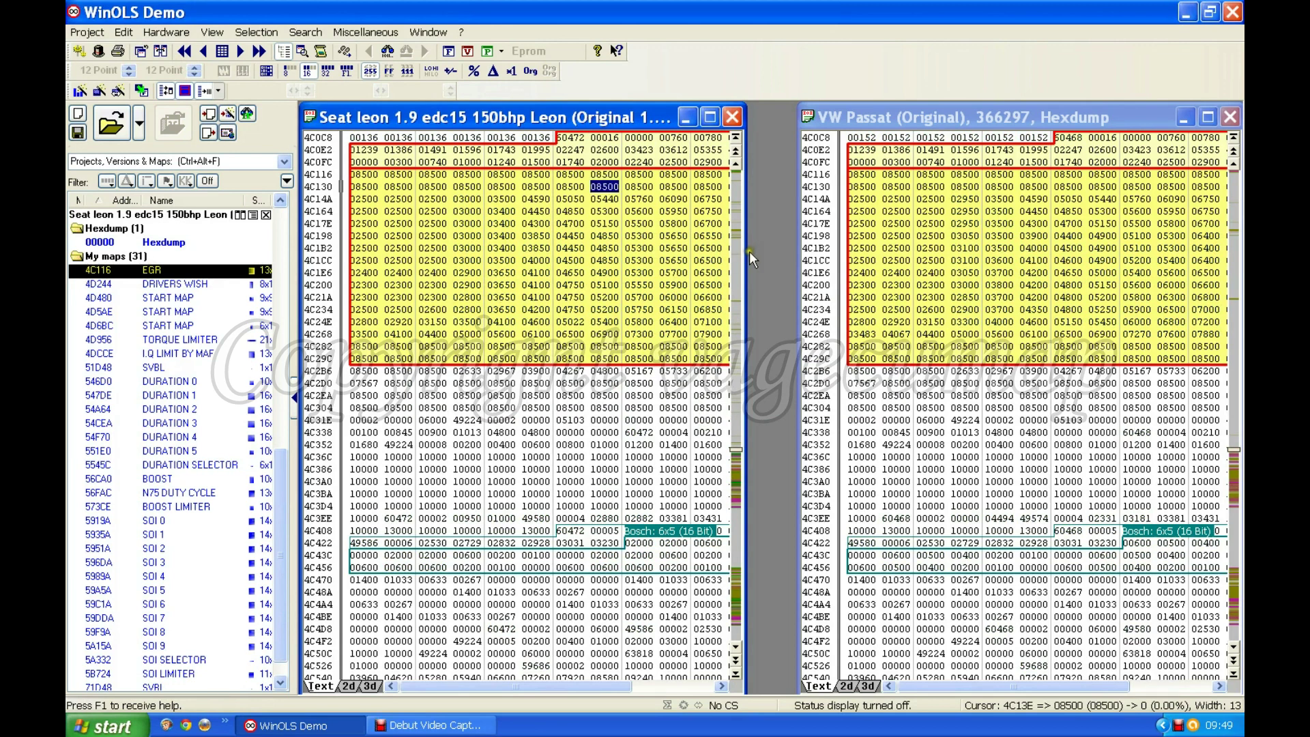
pyautogui.moveTo(746, 254); pyautogui.dragTo(784, 255)
pyautogui.click(775, 255)
pyautogui.moveTo(774, 256); pyautogui.dragTo(782, 255)
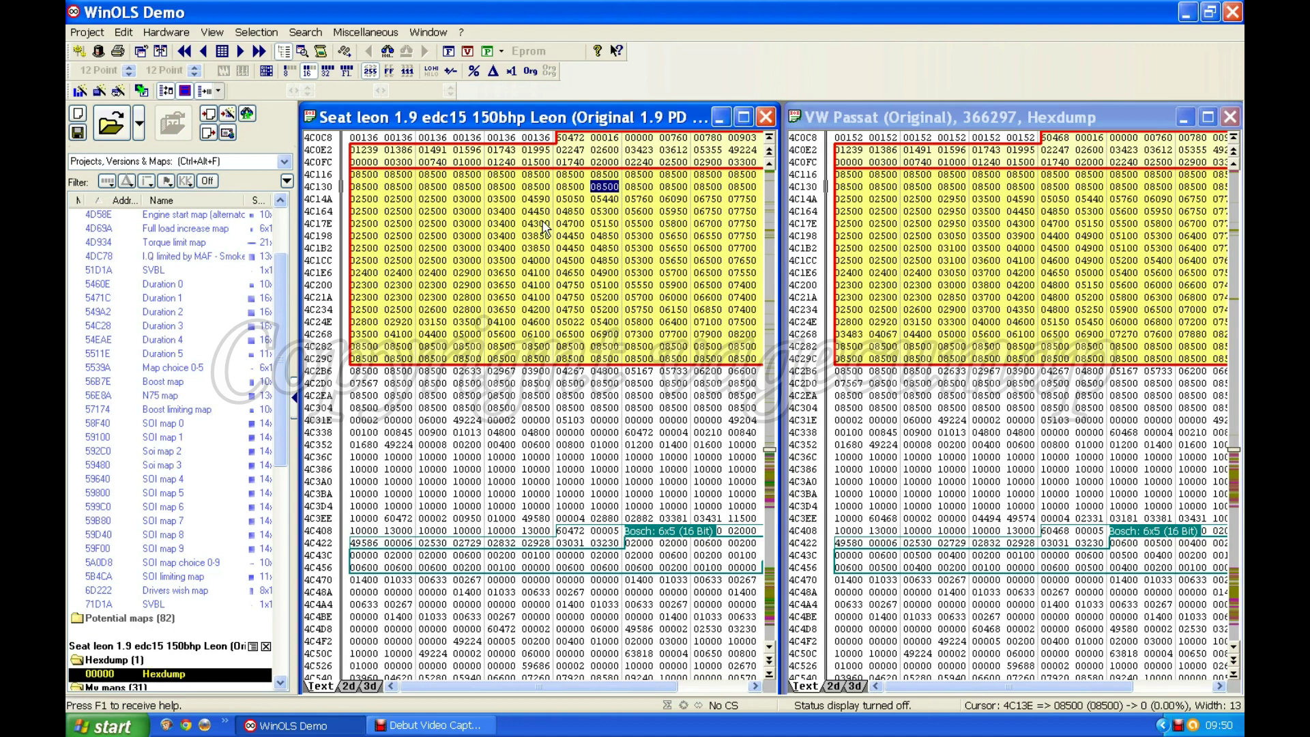
# Copy the Seat Leon EGR map's axis block from 00016 through 05100 and locate the matching start cell 4C0D6 in the VW Passat hexdump.
pyautogui.scroll(1, 545, 227)
pyautogui.scroll(1, 903, 266)
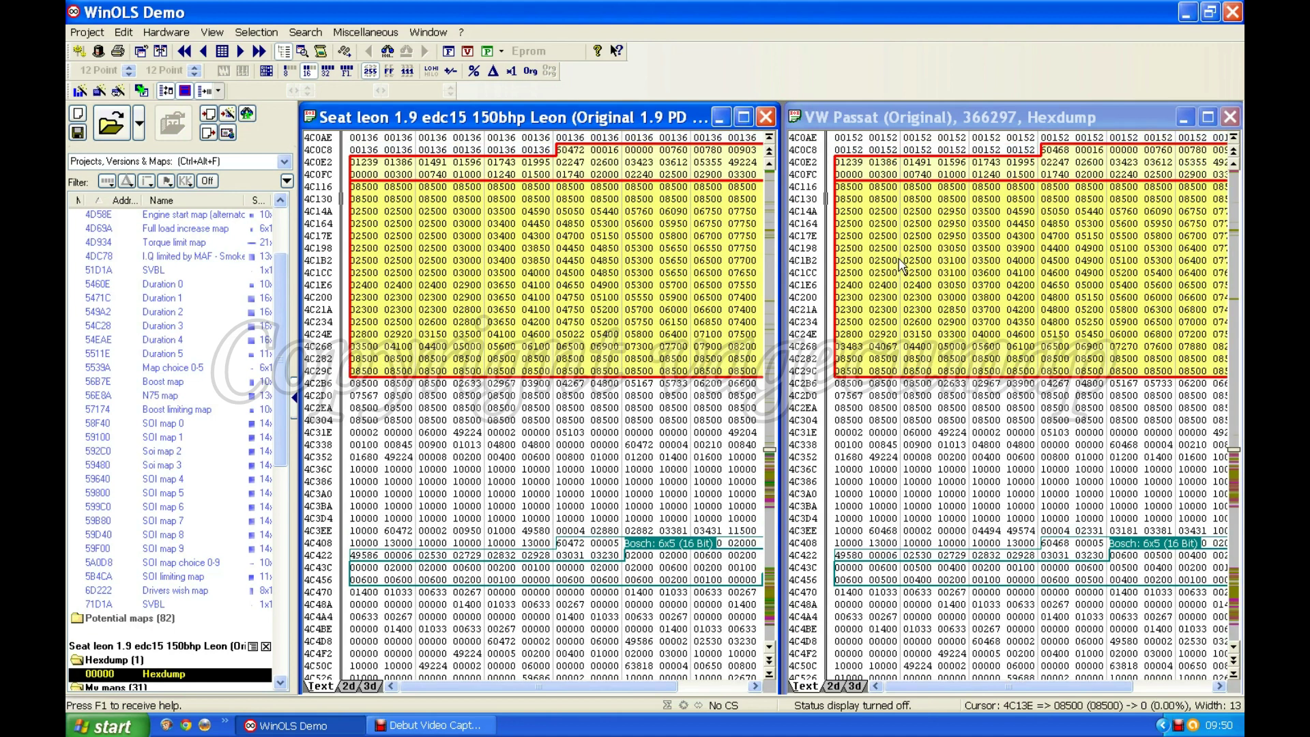
pyautogui.scroll(1, 548, 261)
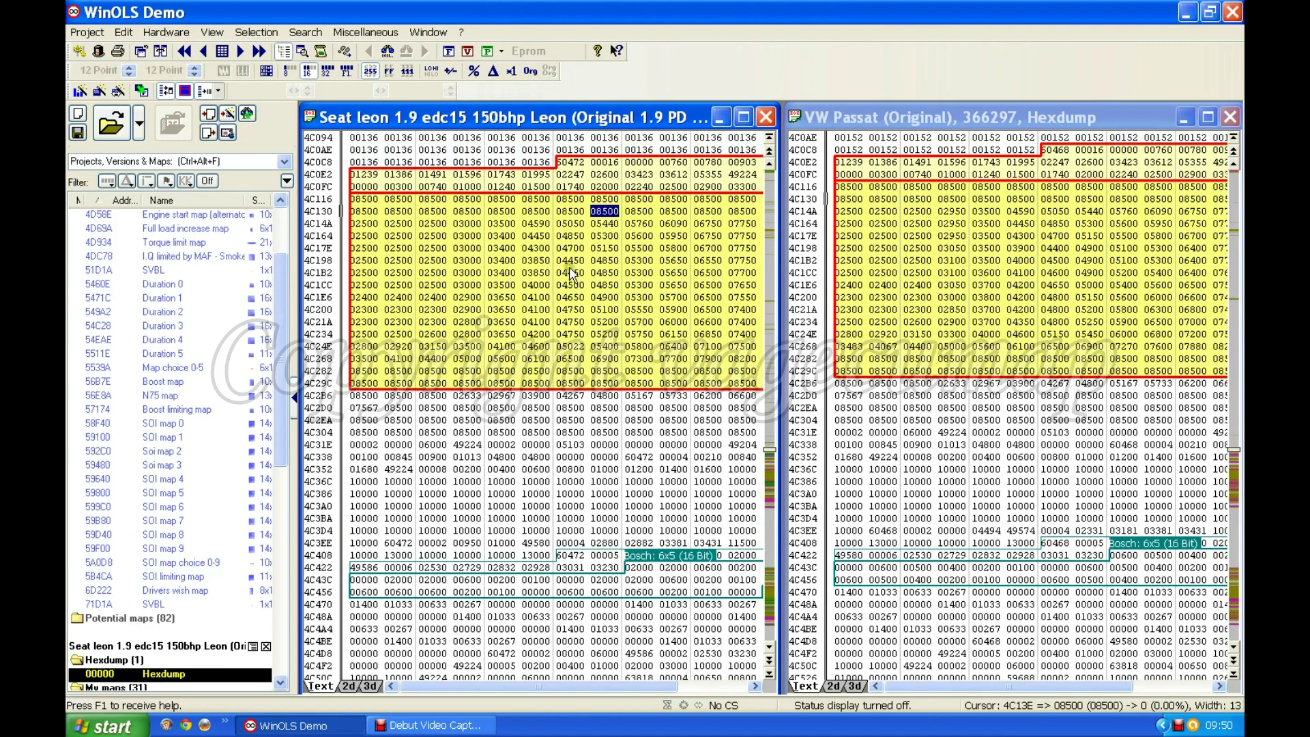
pyautogui.scroll(-1, 563, 273)
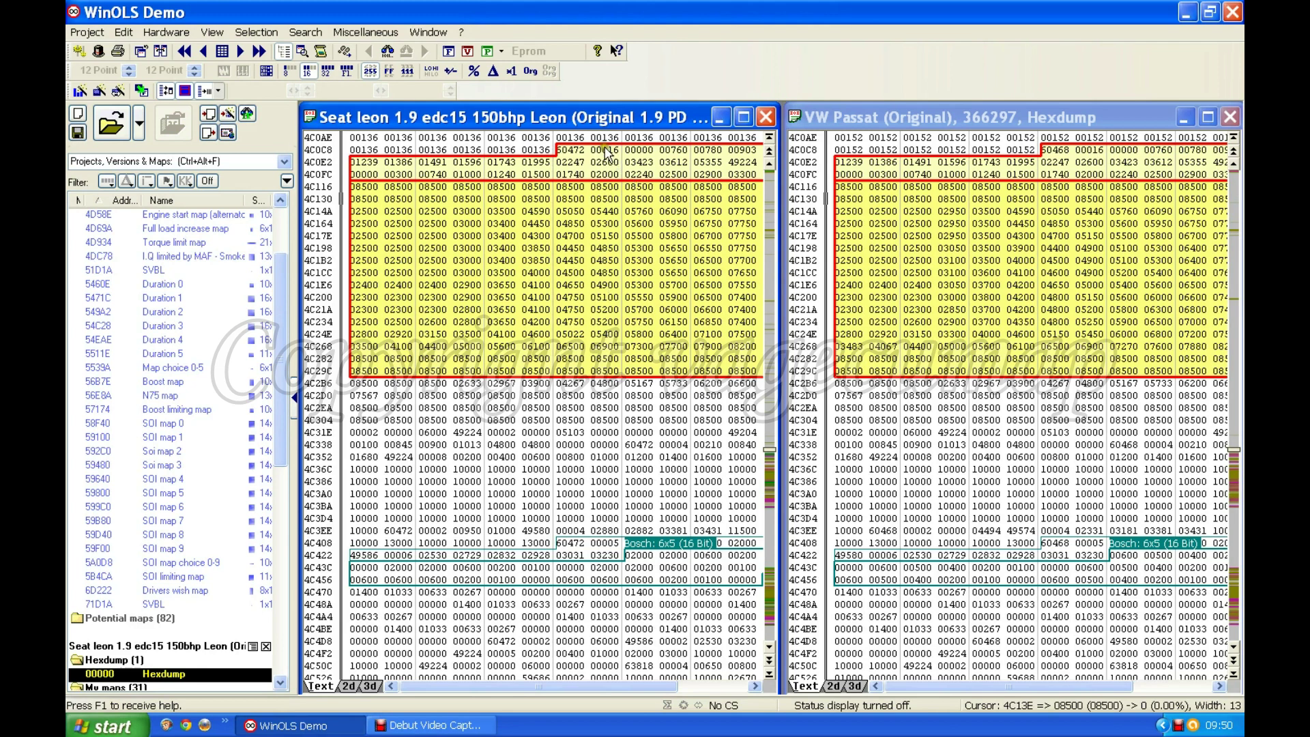
pyautogui.moveTo(623, 163); pyautogui.dragTo(751, 174)
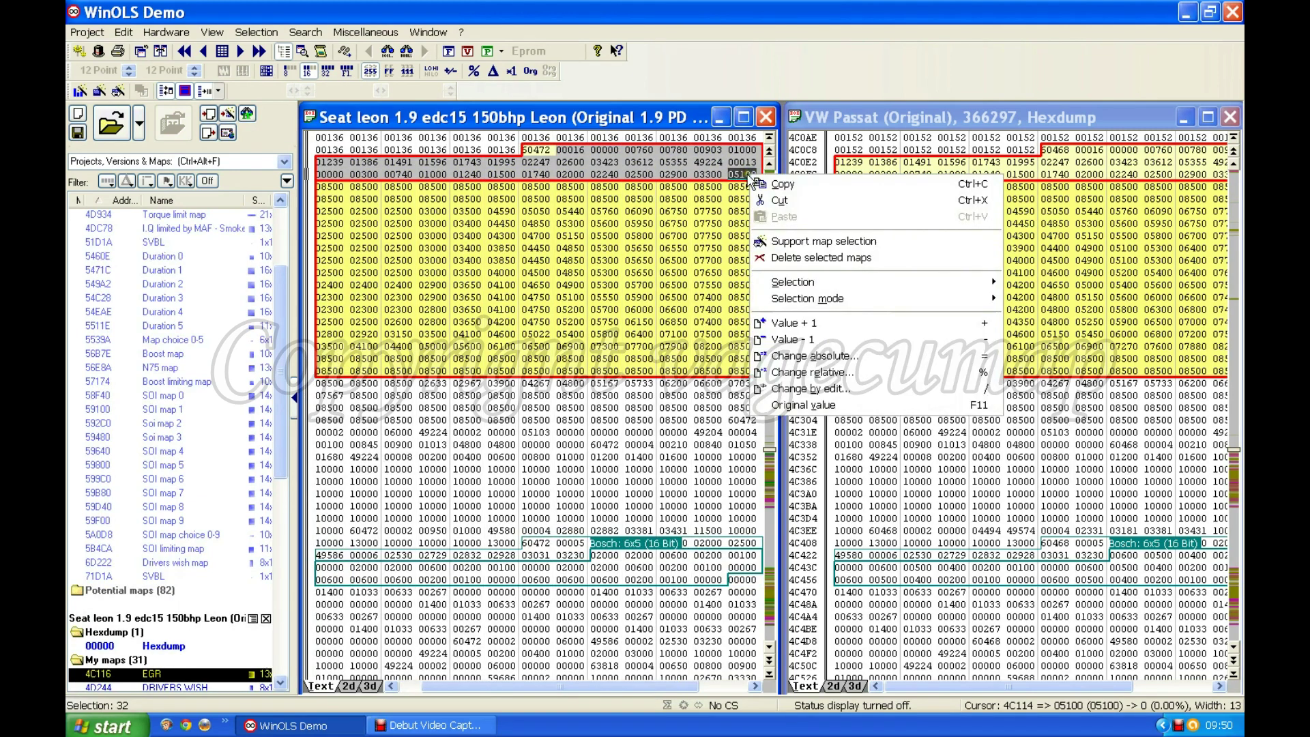
pyautogui.click(782, 186)
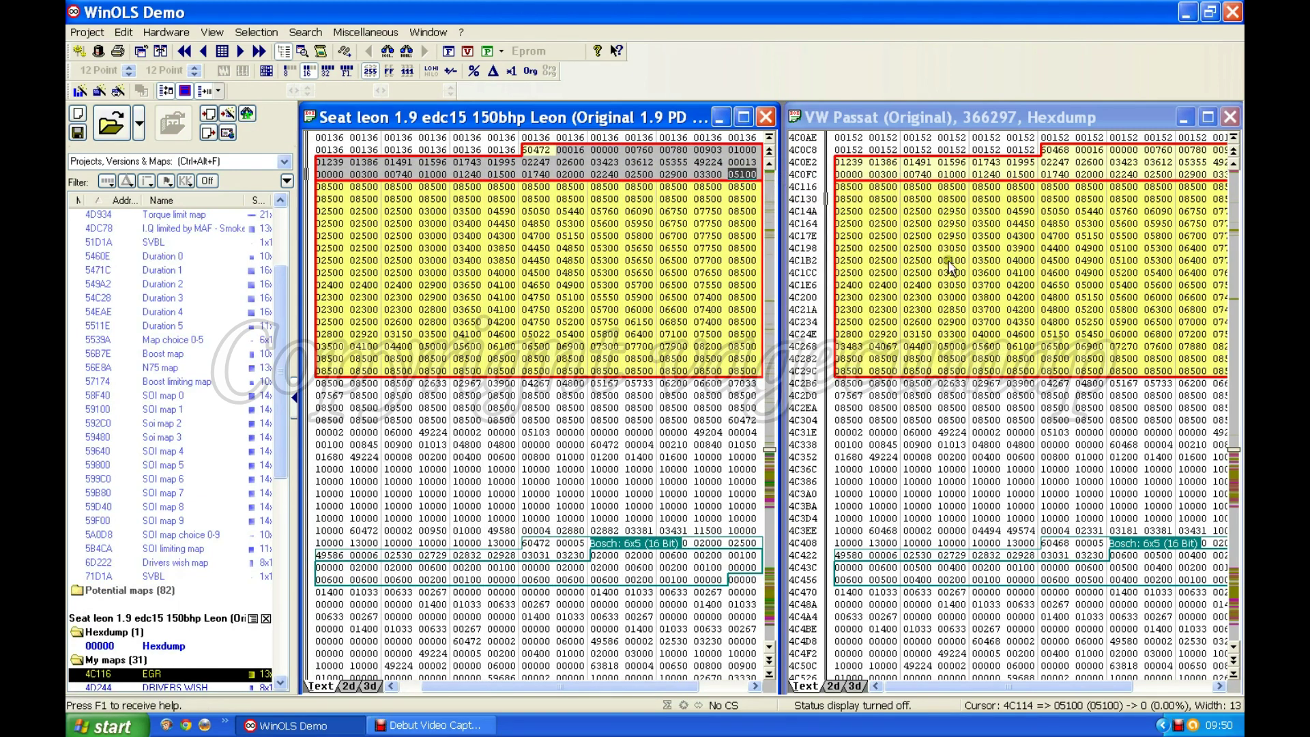
pyautogui.click(1092, 151)
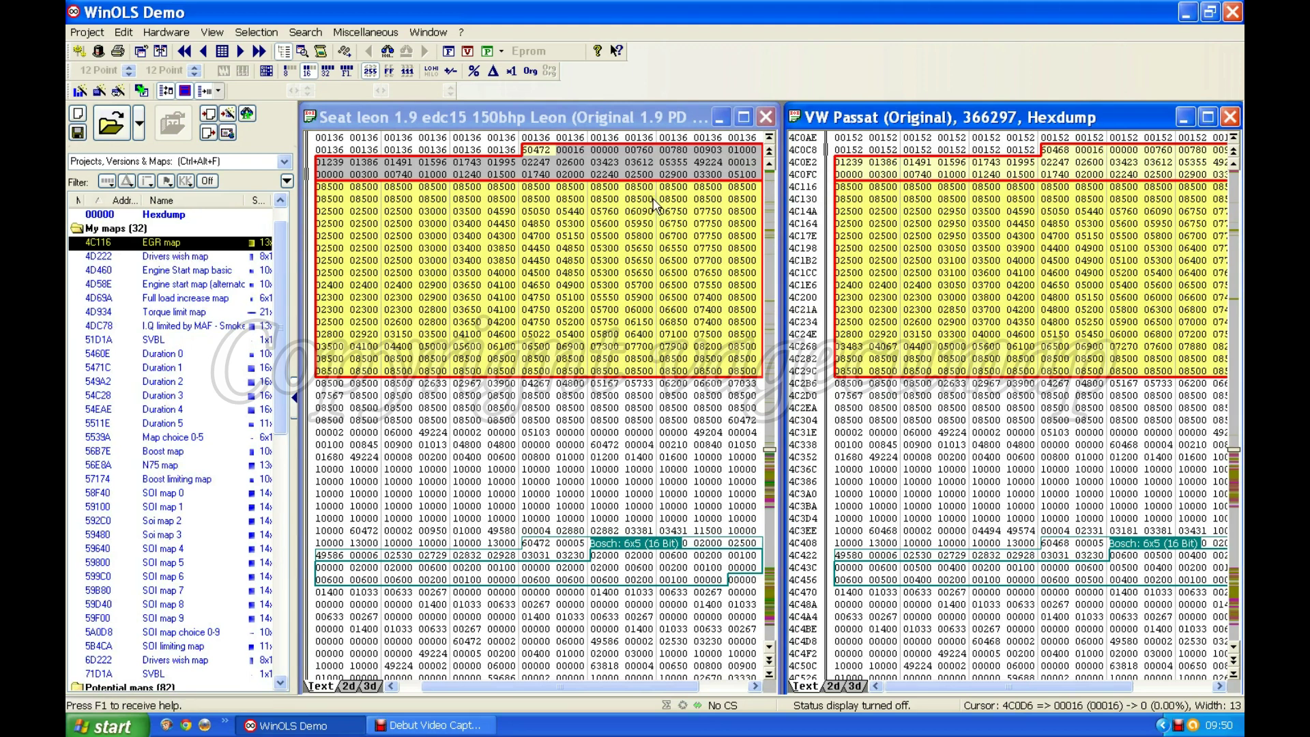
pyautogui.click(636, 175)
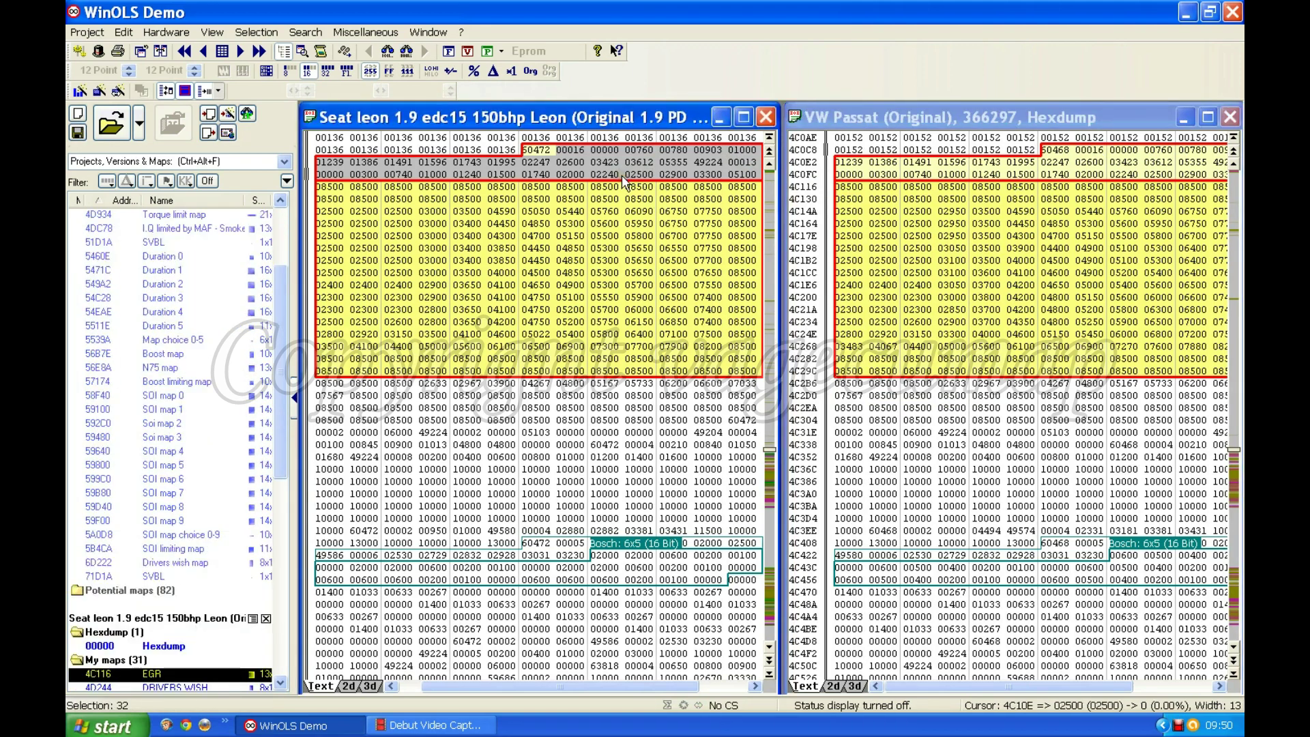